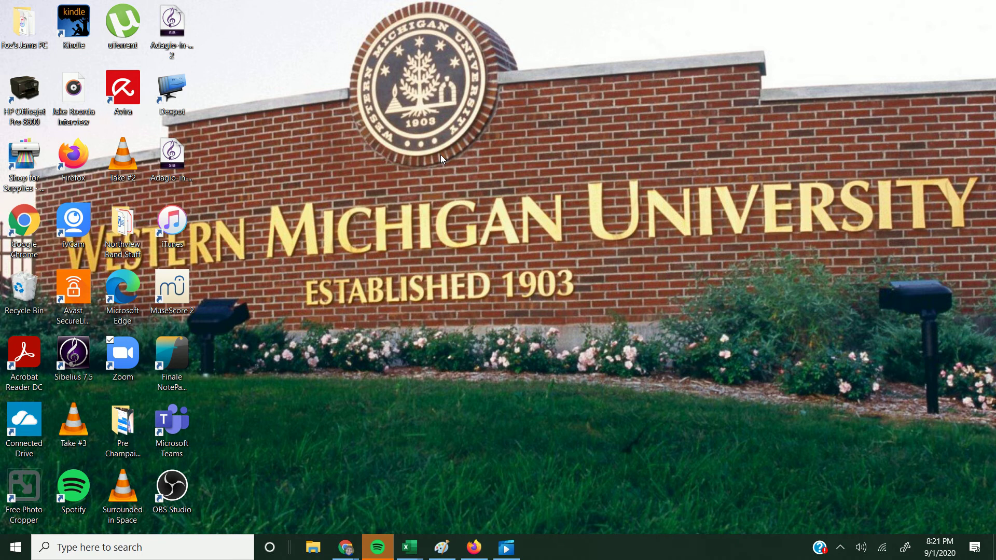
Switch to Chrome and load zoom.us in the tab holding the untitled spreadsheet
mouse_move(348, 549)
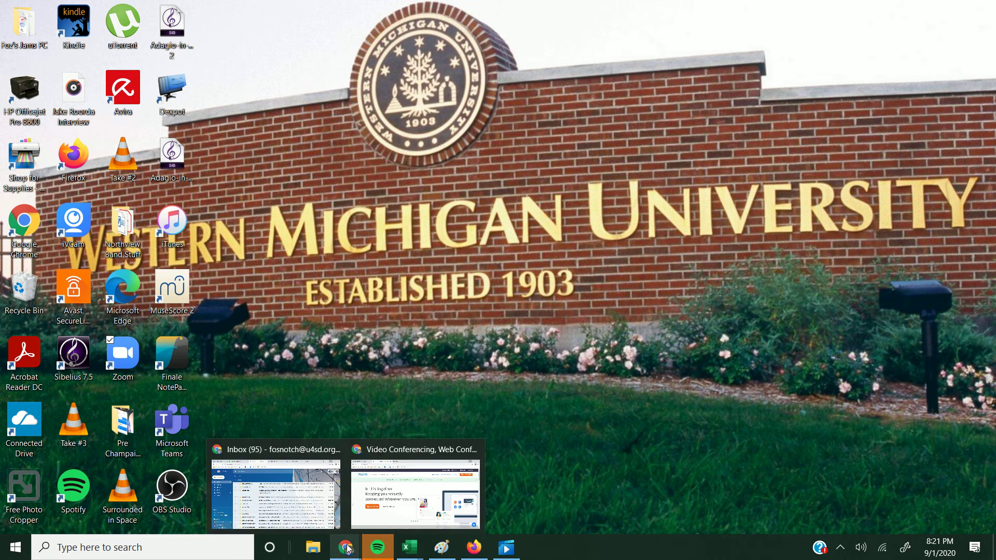
left_click(348, 549)
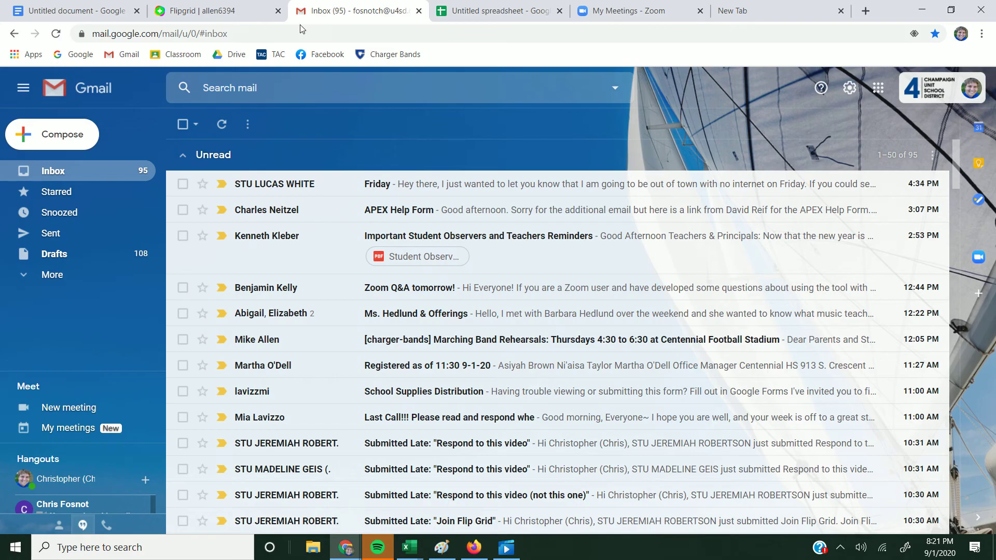
left_click(489, 11)
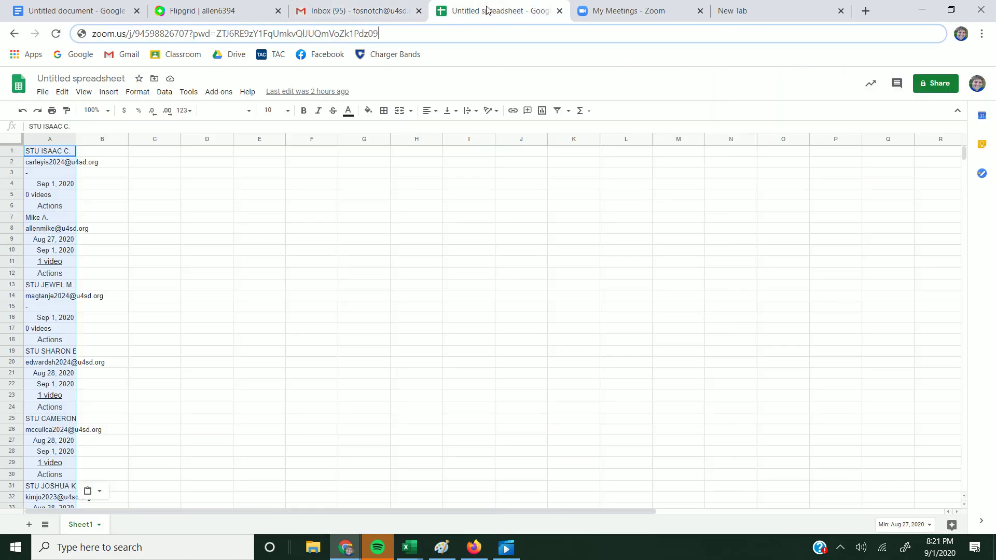
left_click(451, 32)
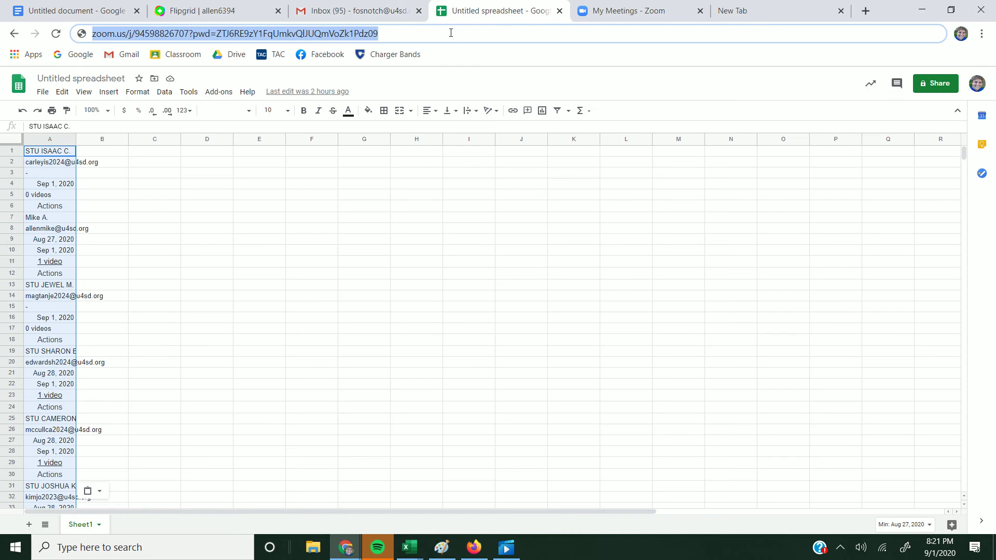
type("z")
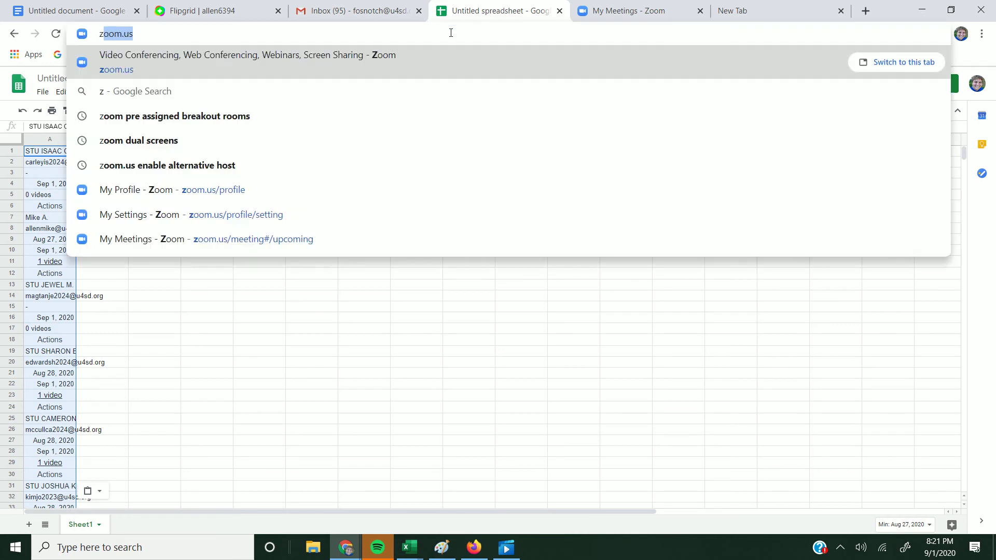
type("z")
key("BackSpace")
type("oom.us")
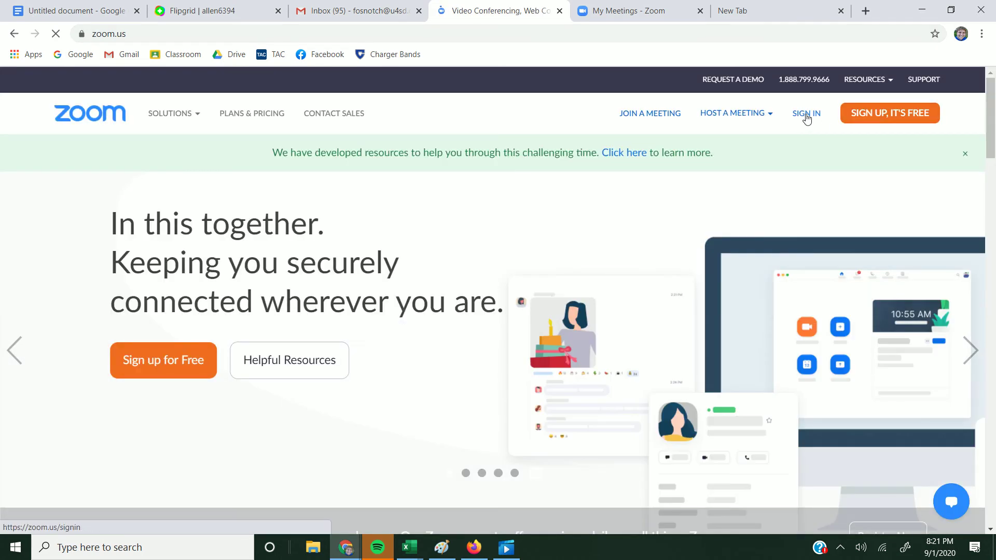
Sign in to the Zoom website with Google, choosing the school district account
left_click(807, 118)
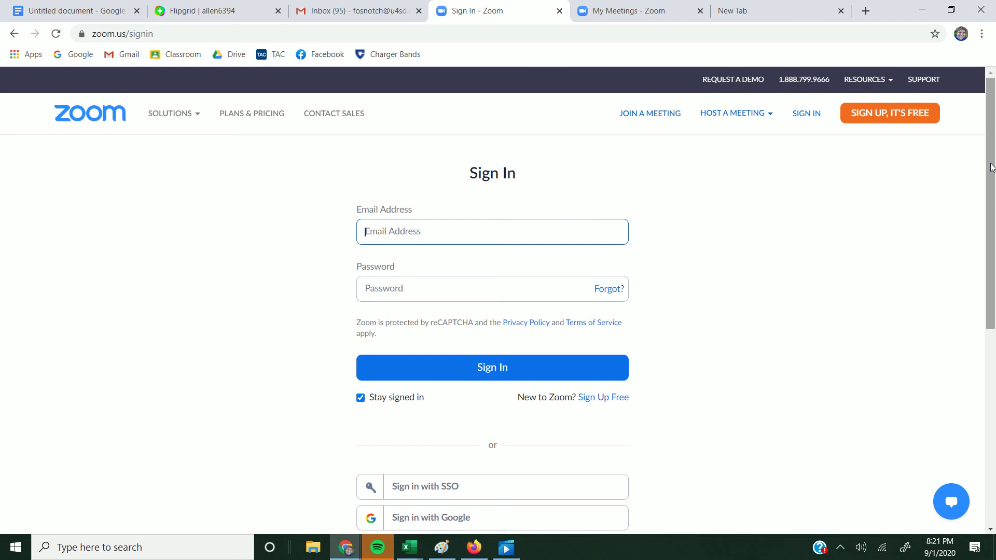
scroll(992, 177, "down", 1)
scroll(991, 201, "down", 3)
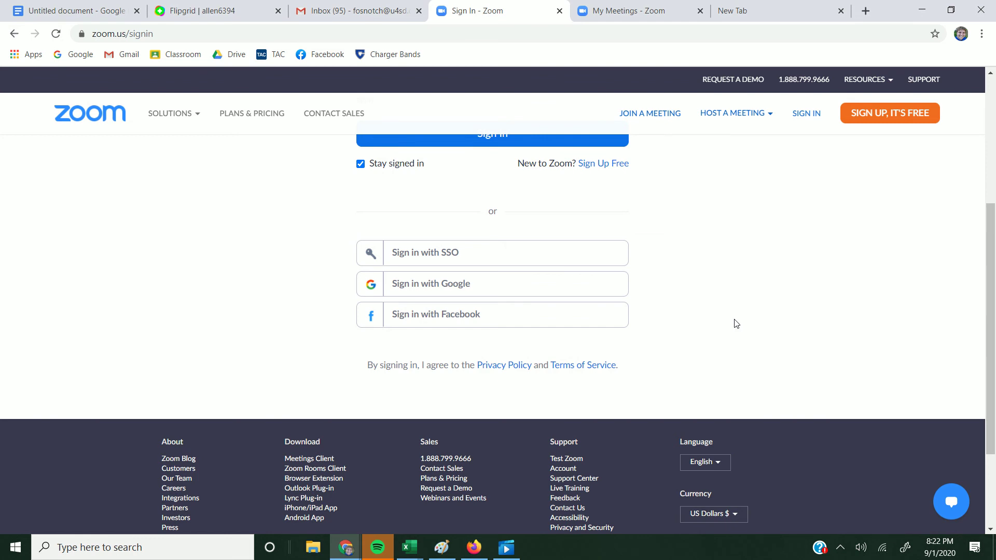
left_click(545, 291)
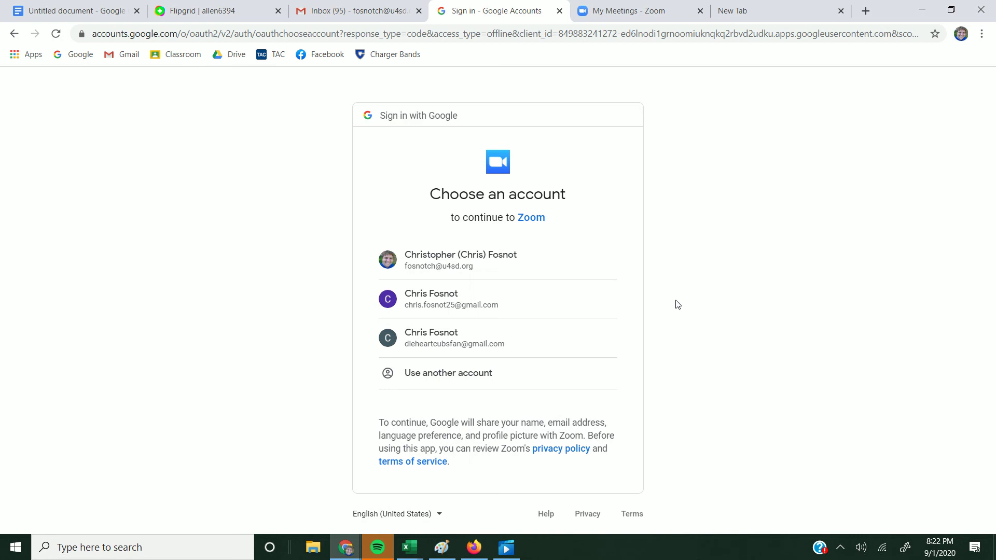
left_click(442, 259)
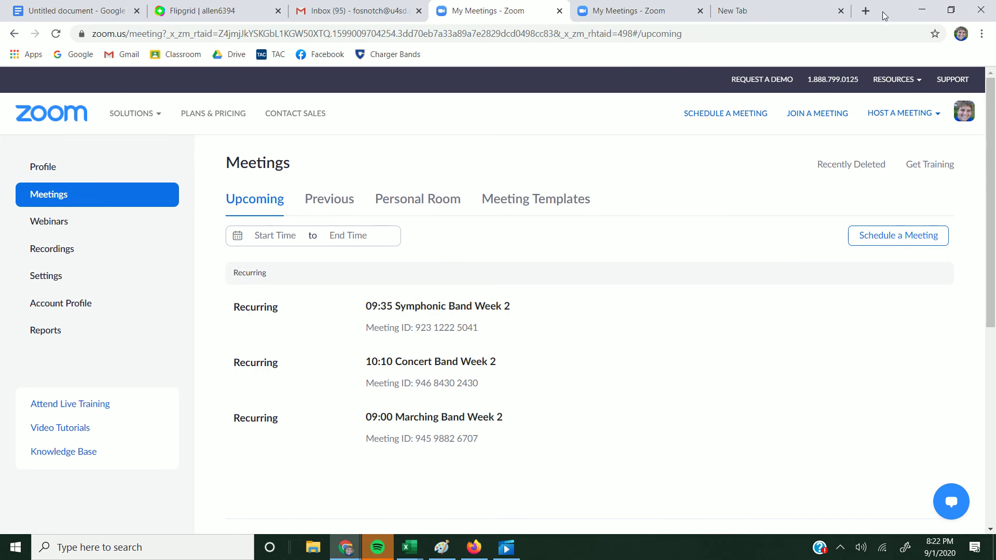
Close both My Meetings browser tabs and minimize the browser to reveal the desktop
left_click(560, 11)
left_click(560, 11)
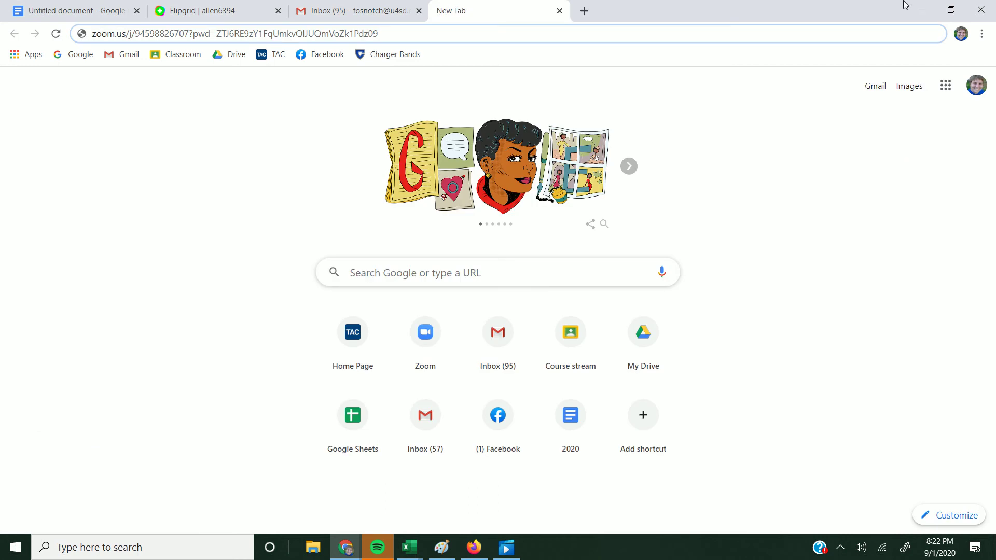
left_click(922, 9)
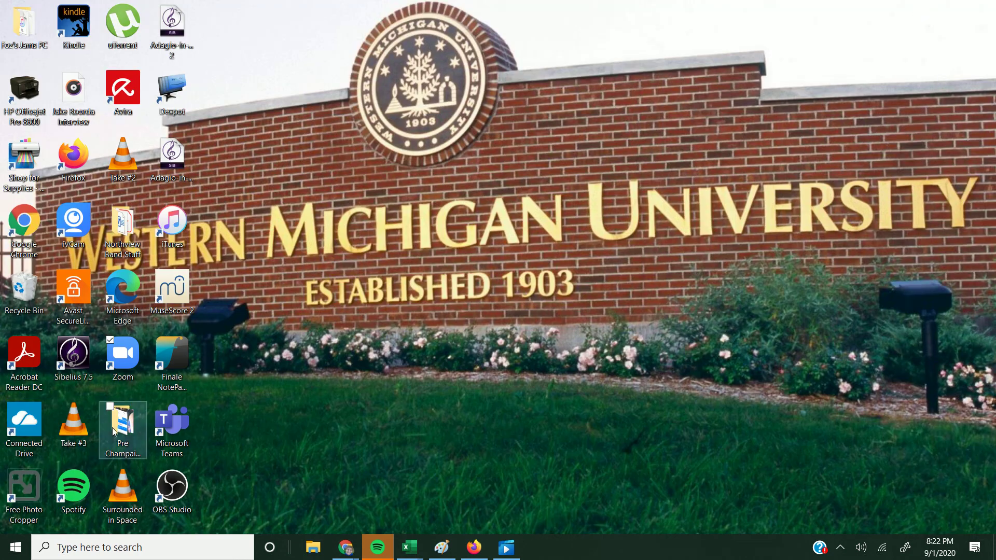
Launch the Zoom desktop app and sign in through Google, allowing the browser to open Zoom Meetings
double_click(130, 365)
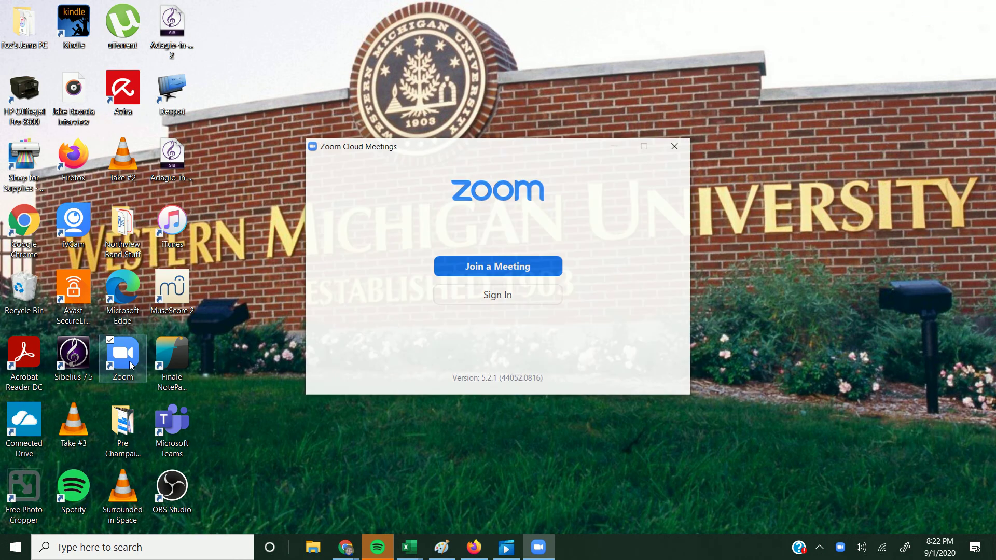
left_click(507, 296)
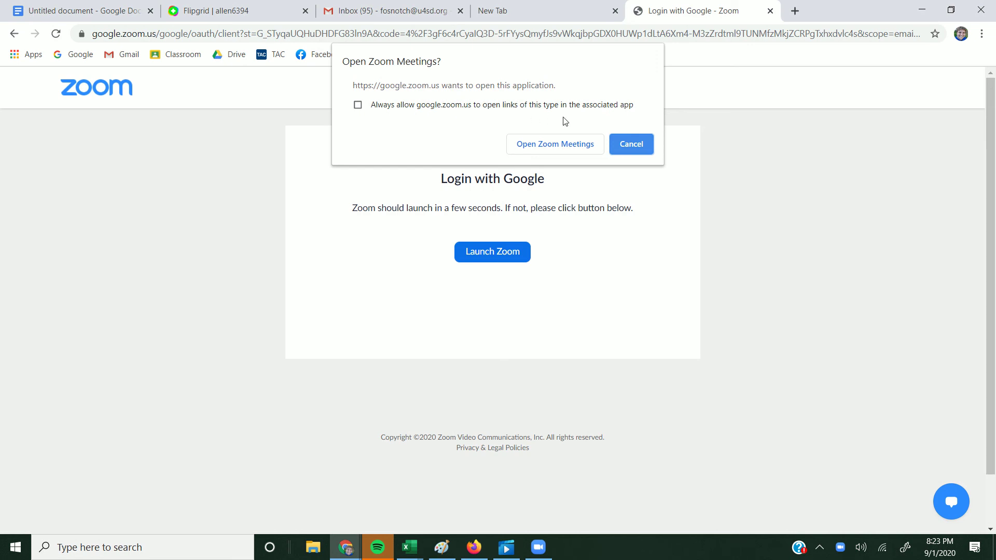
left_click(549, 145)
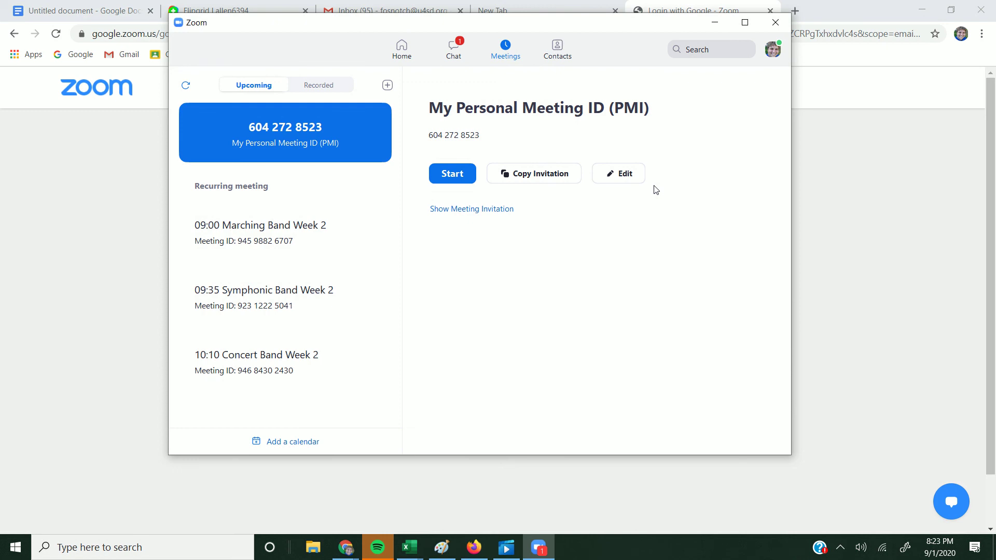
Return to Chrome's Gmail tab and load the Google Classroom home page, classroom.google.com/u/0/h, there
left_click(336, 11)
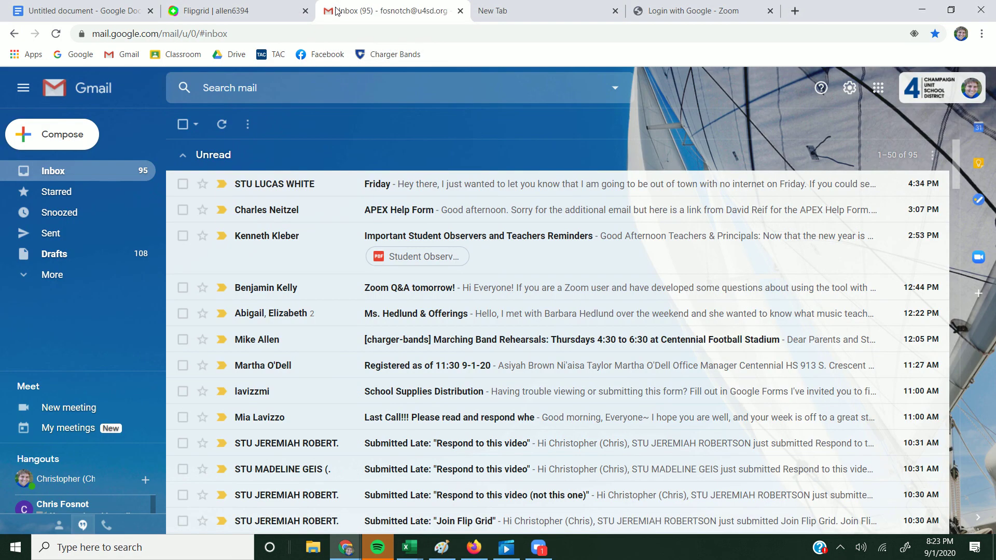
left_click(283, 28)
type("classroo.")
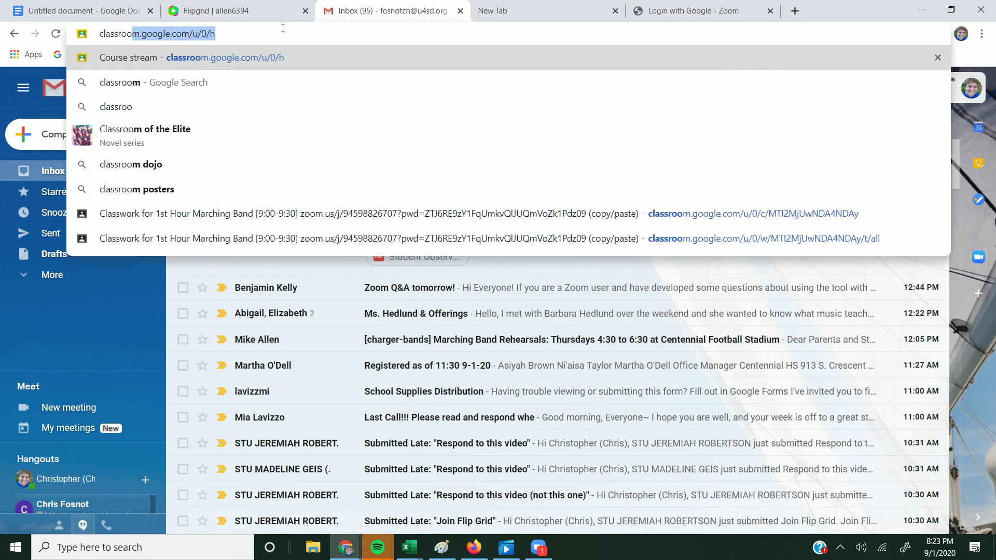
key("BackSpace")
key("BackSpace")
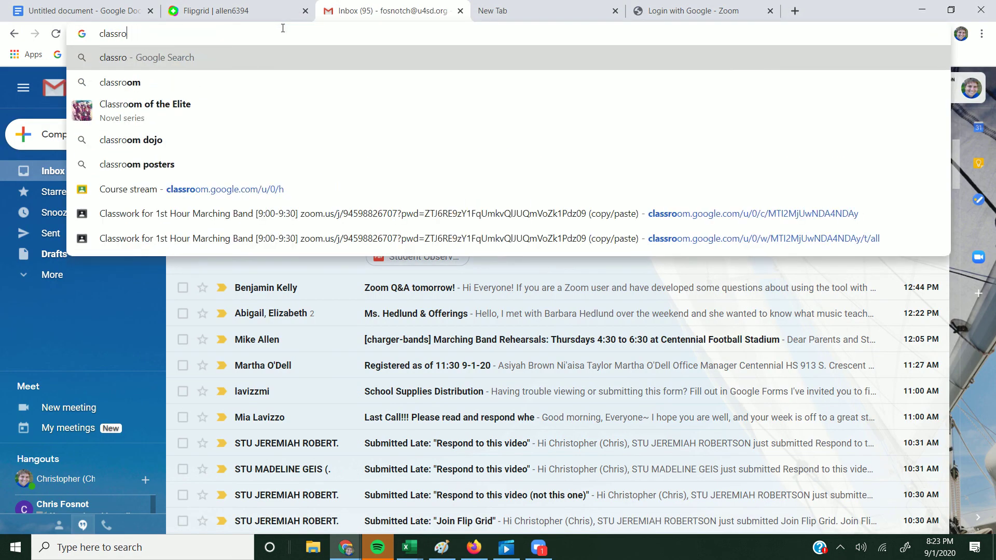
type("om.google.com/u/0/h")
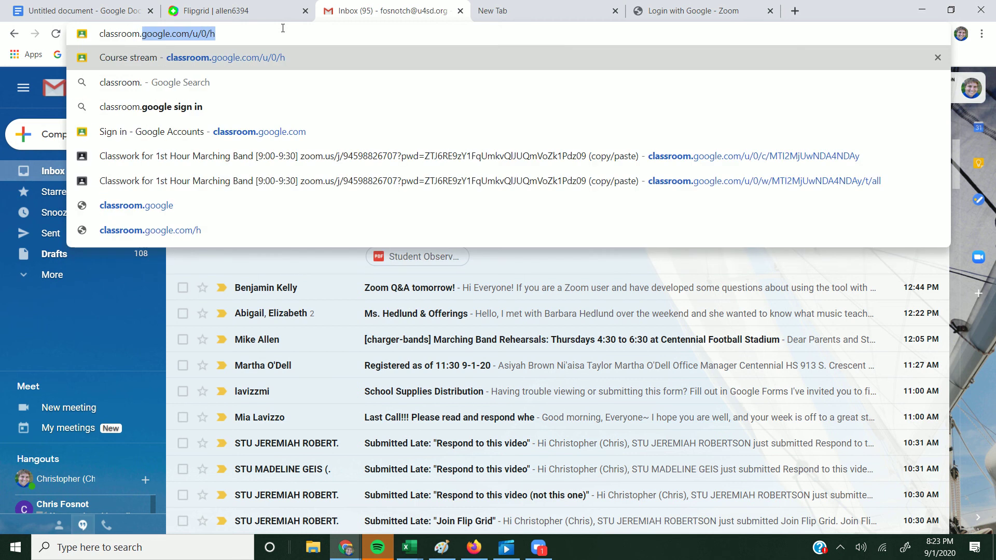
left_click(266, 67)
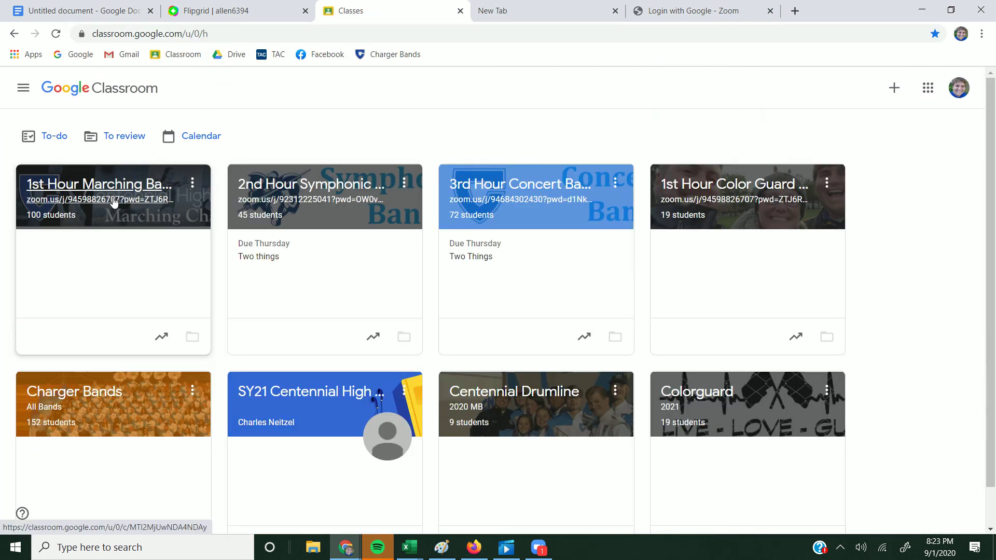
Open the 1st Hour Marching Band class, copy the Zoom link with embedded passcode from its banner, and paste it as the blank tab's address
left_click(114, 201)
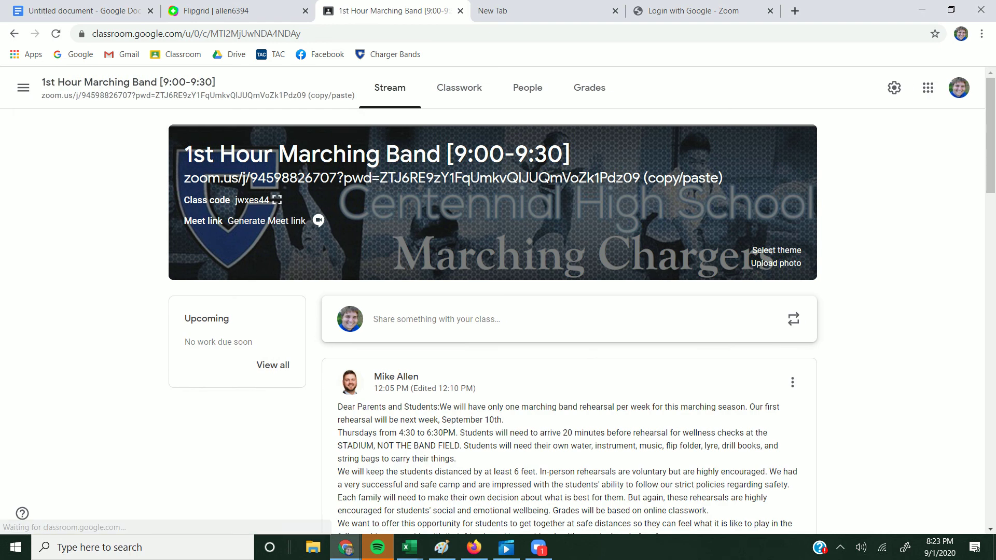
left_click_drag(640, 180, 187, 182)
key("ctrl+c")
left_click(498, 10)
key("ctrl+v")
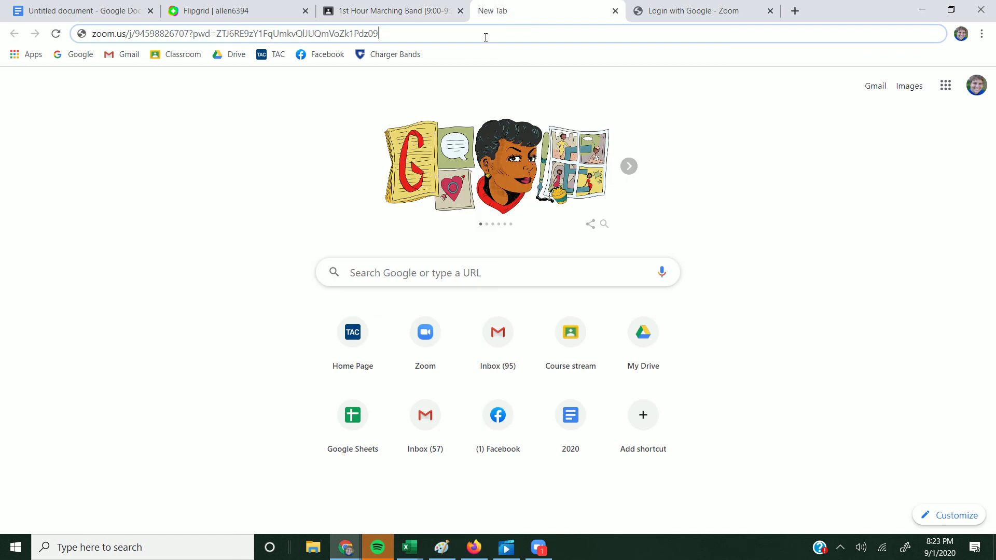
left_click(485, 37)
key("ctrl+v")
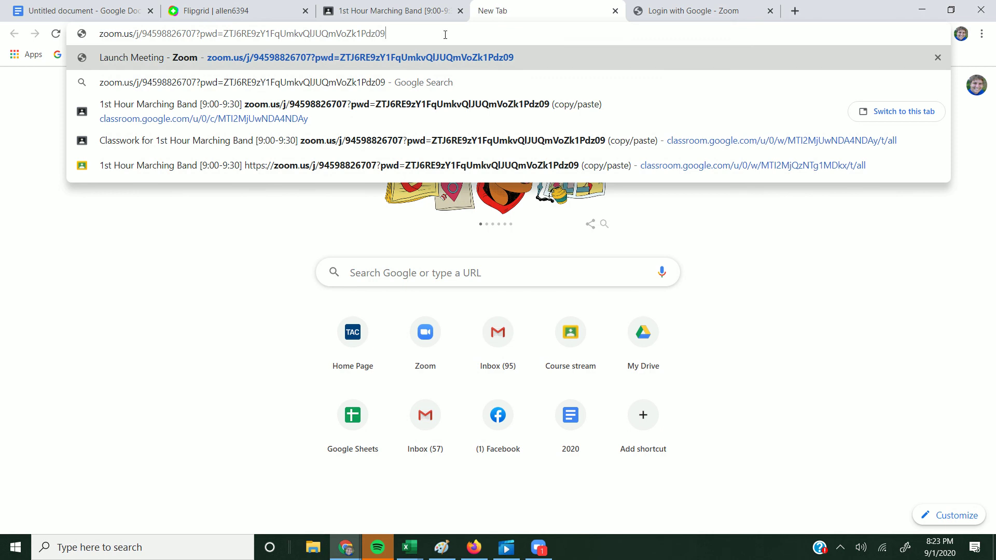
Open the Marching Band class's classwork, expand the Week 2 MB/CG Zoom Link material, and follow its join meeting link
left_click(383, 15)
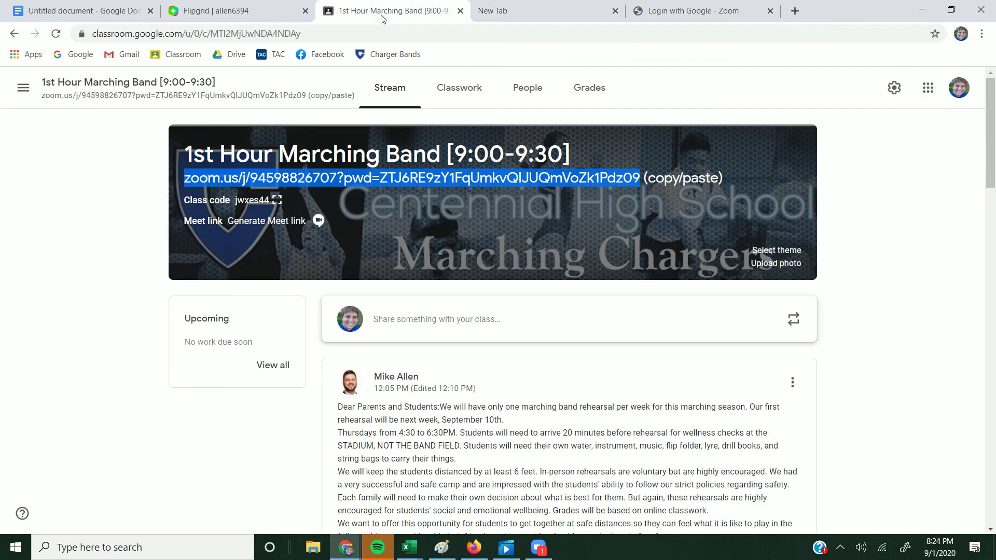
left_click(454, 89)
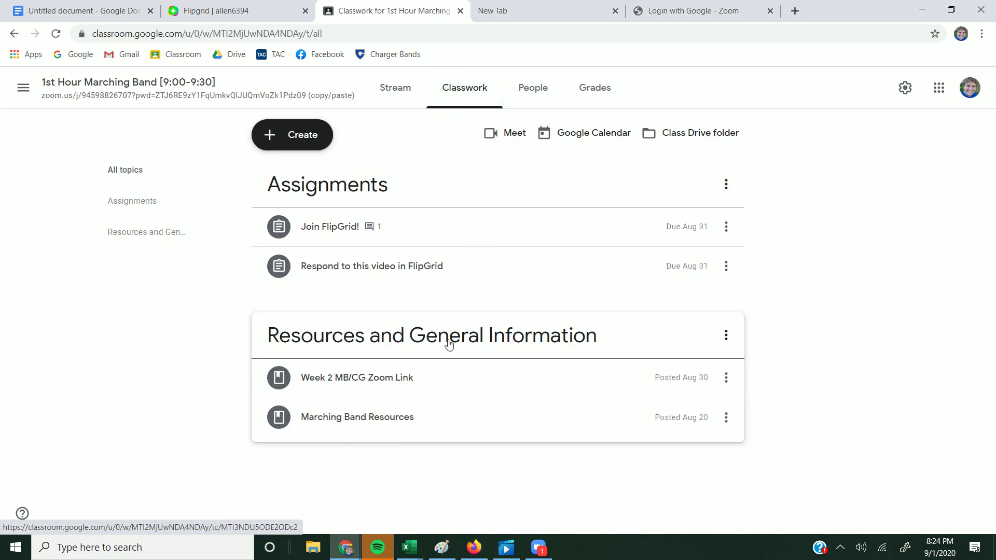
left_click(407, 379)
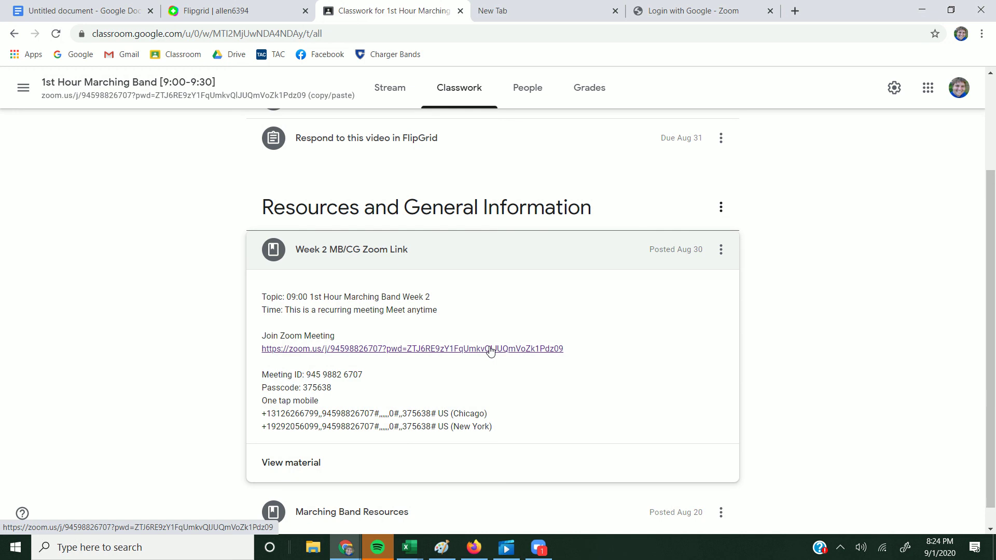
left_click(490, 350)
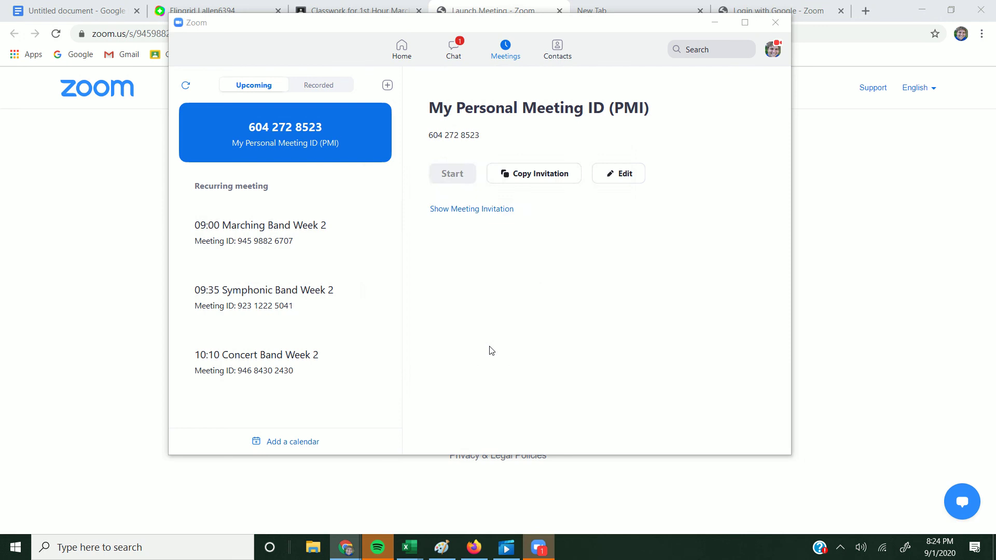